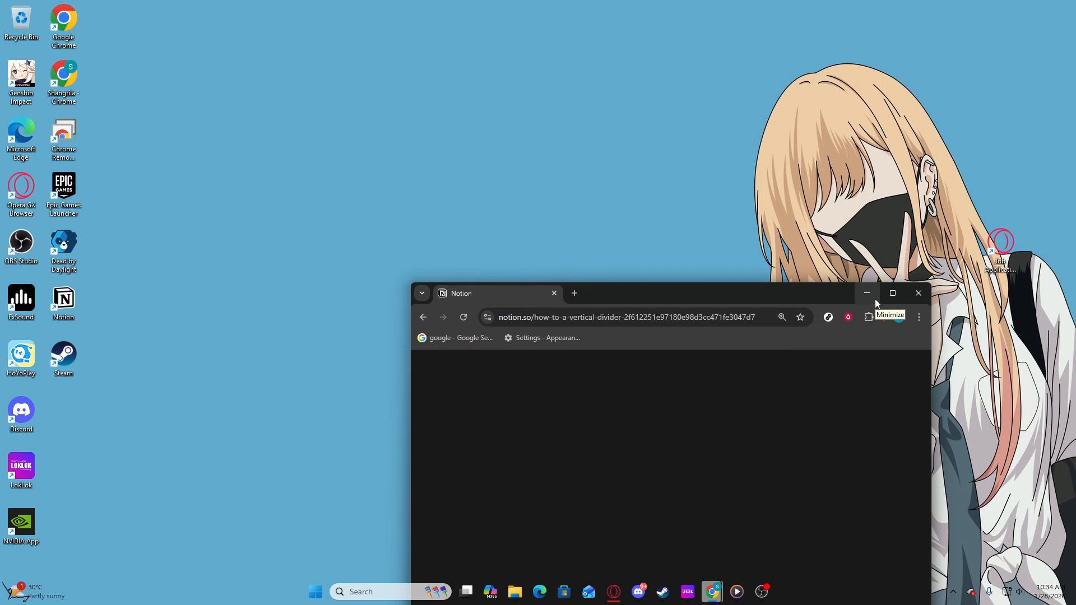
# - Maximize the browser window and create a new private page titled "sample group page"
pyautogui.click(894, 293)
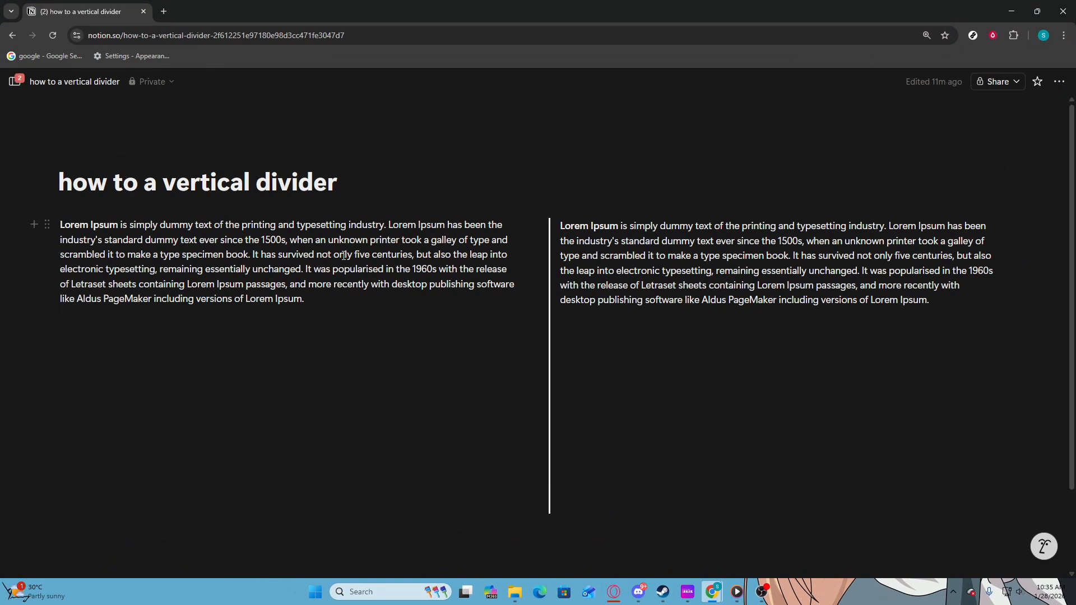
pyautogui.moveTo(10, 81)
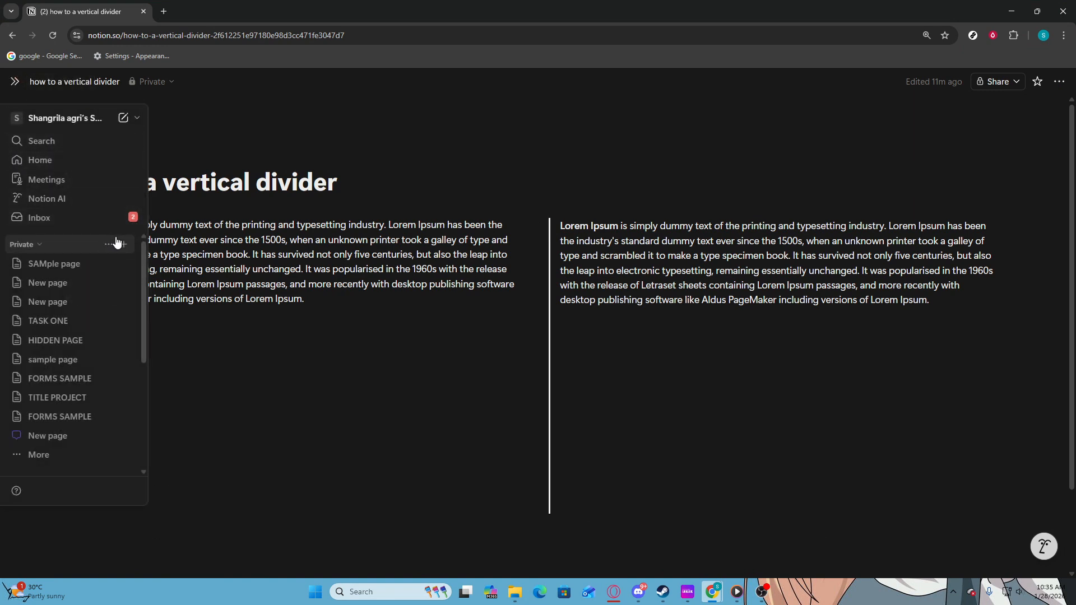
pyautogui.click(124, 245)
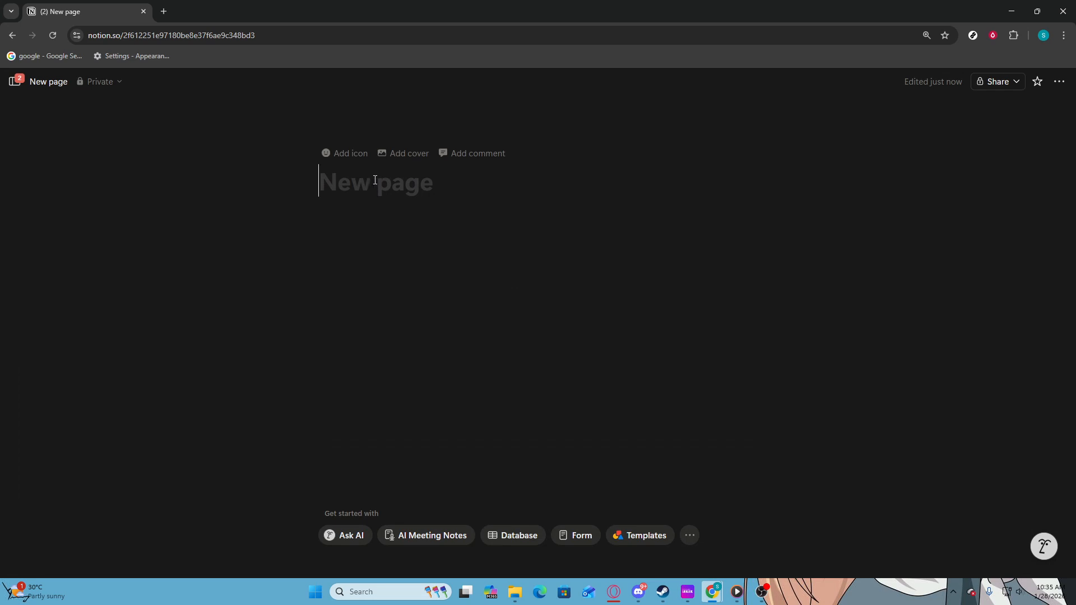
pyautogui.write('samo')
pyautogui.press('BackSpace')
pyautogui.press('BackSpace')
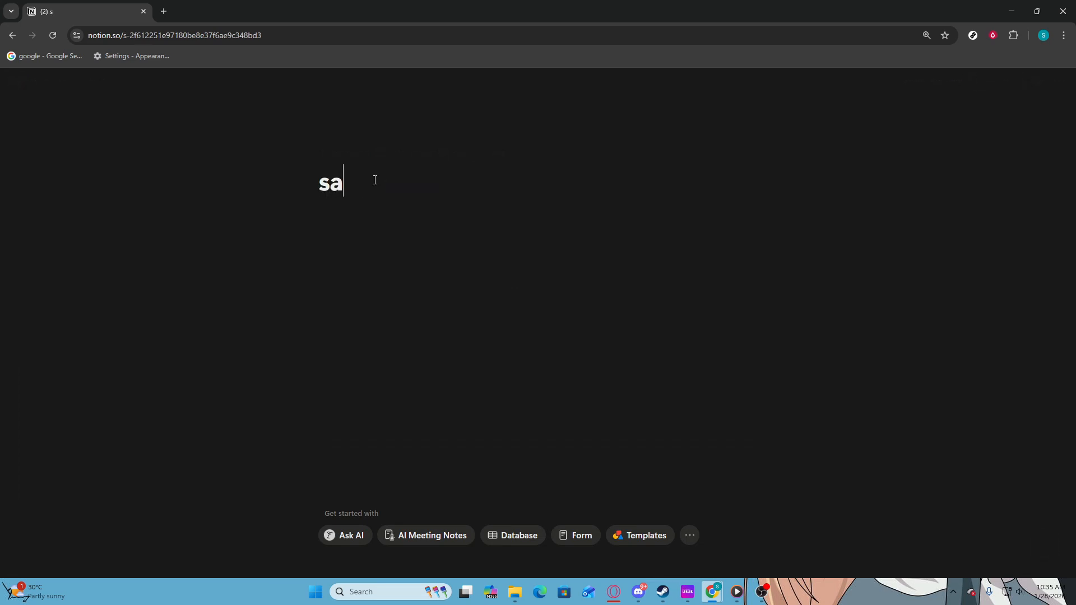
pyautogui.write('mple ')
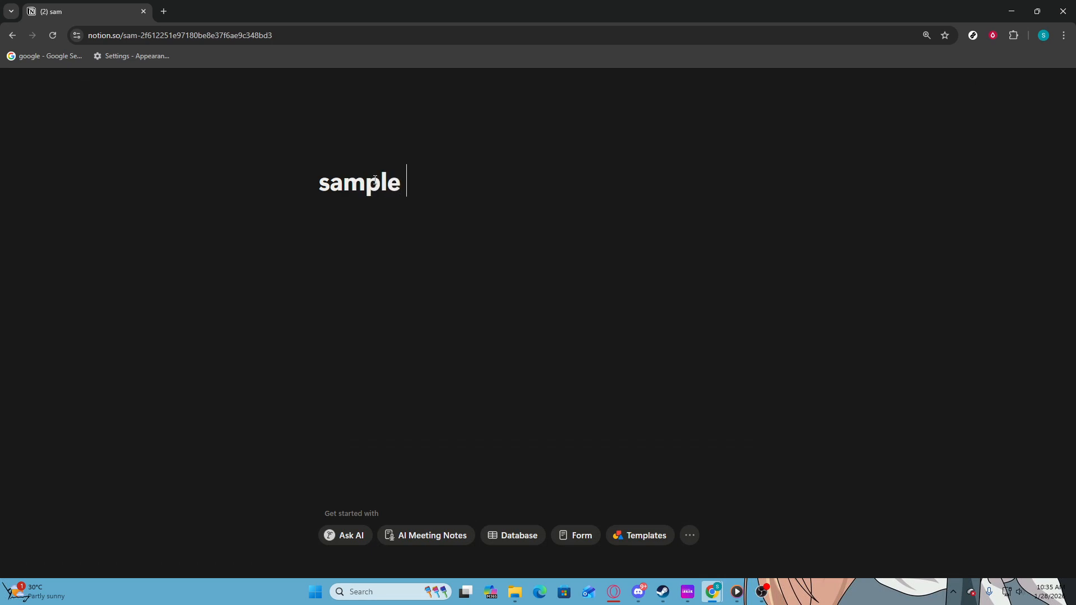
pyautogui.write('grou')
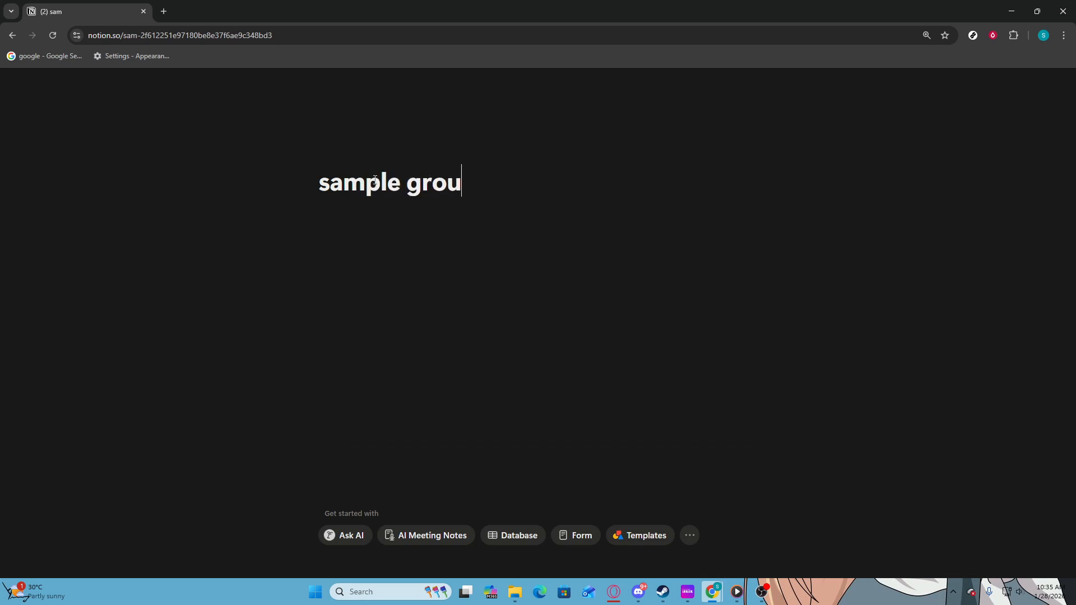
pyautogui.write('p page')
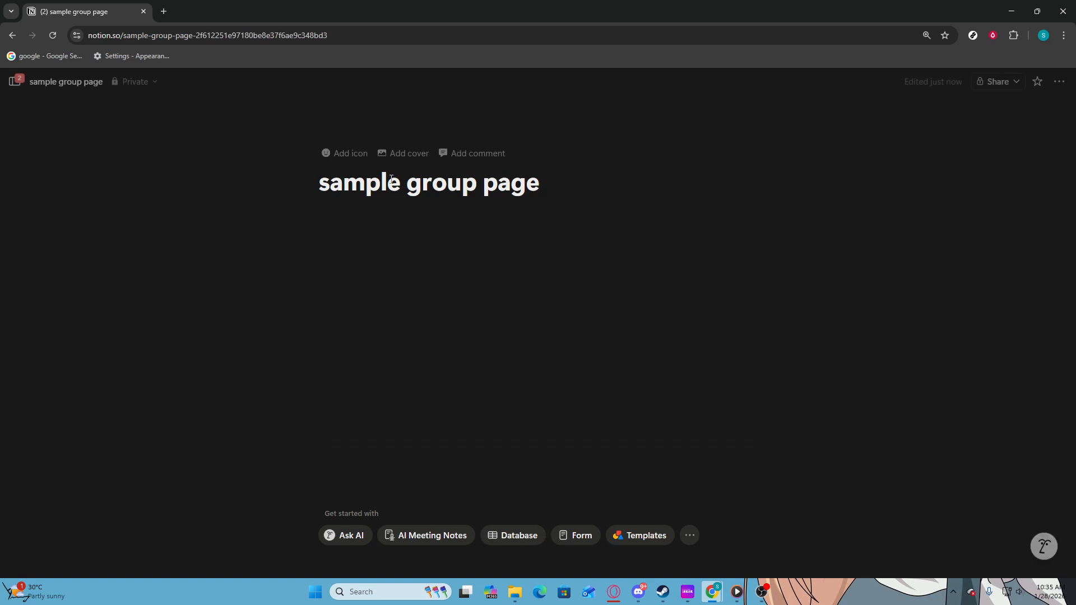
# - Insert an inline database in the page body below the title
pyautogui.press('Return')
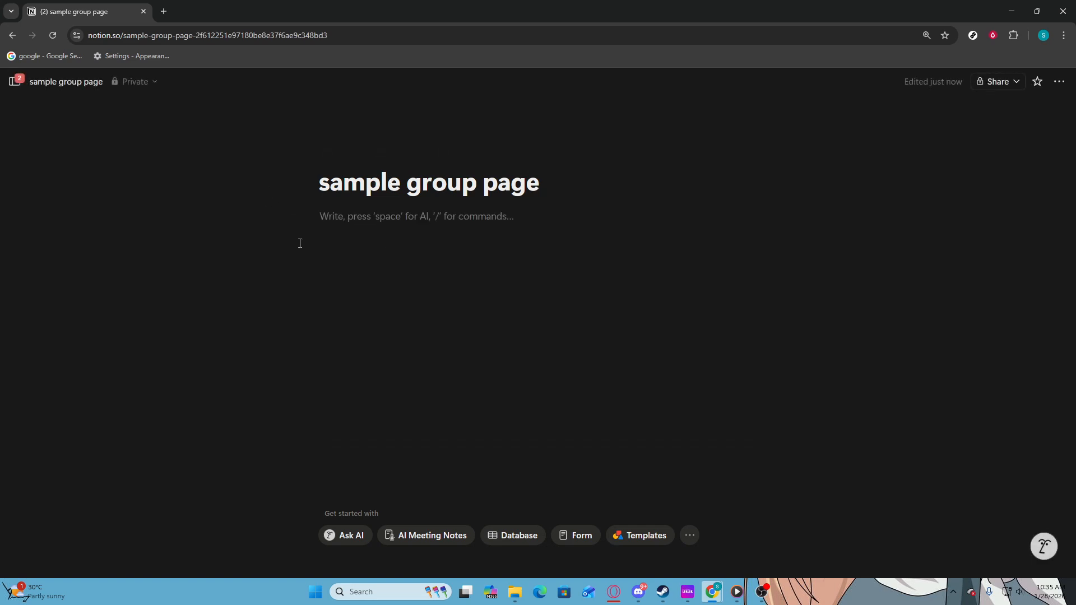
pyautogui.write('/data')
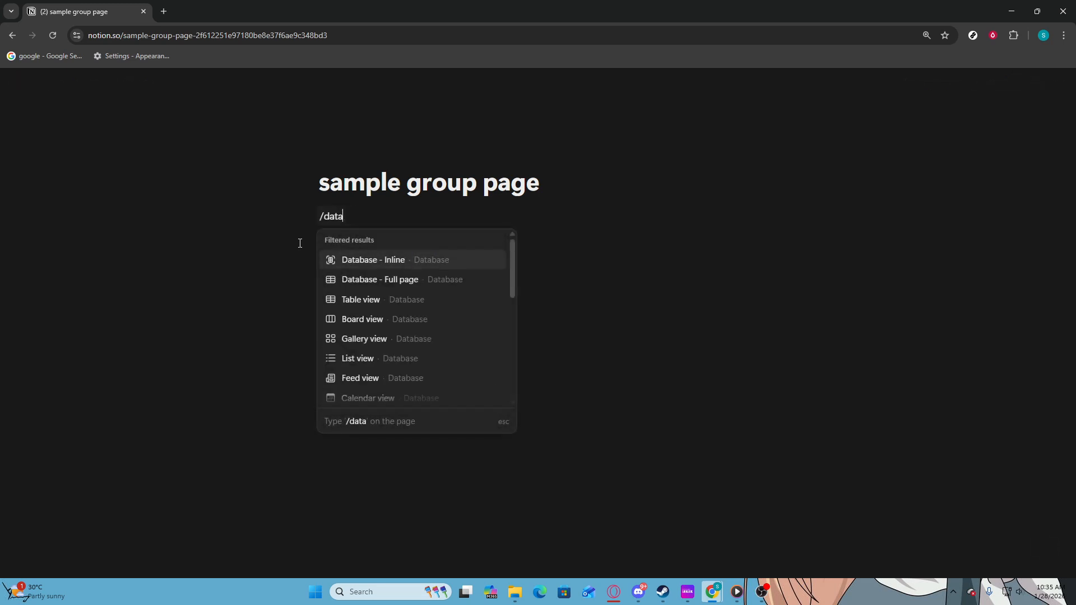
pyautogui.click(370, 263)
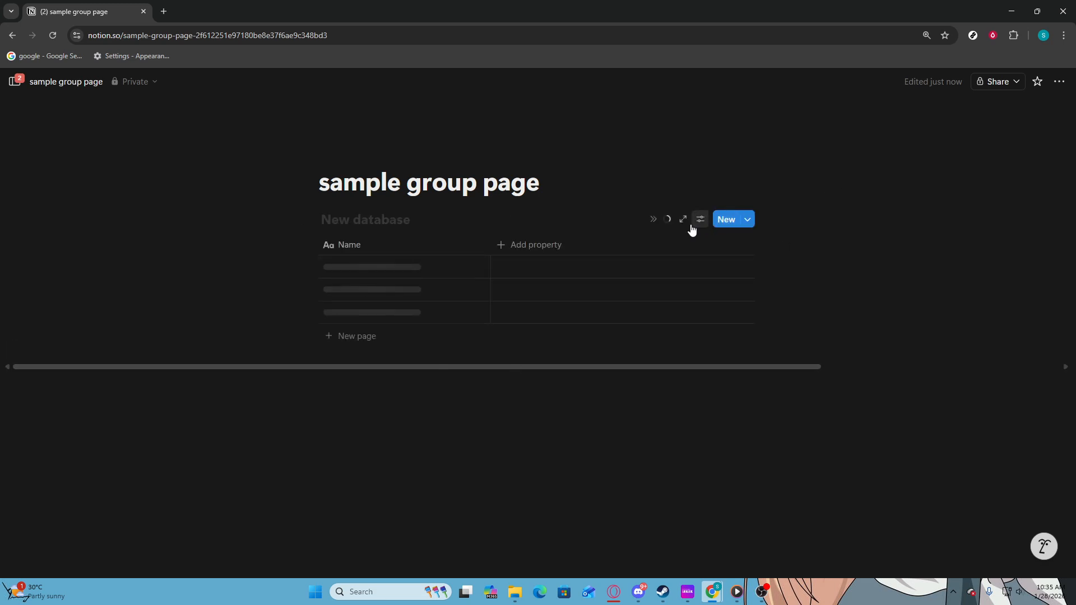
# - Insert a second inline database below the first from the Document Hub template, keeping its default features and the All Docs and My Docs views
pyautogui.click(493, 372)
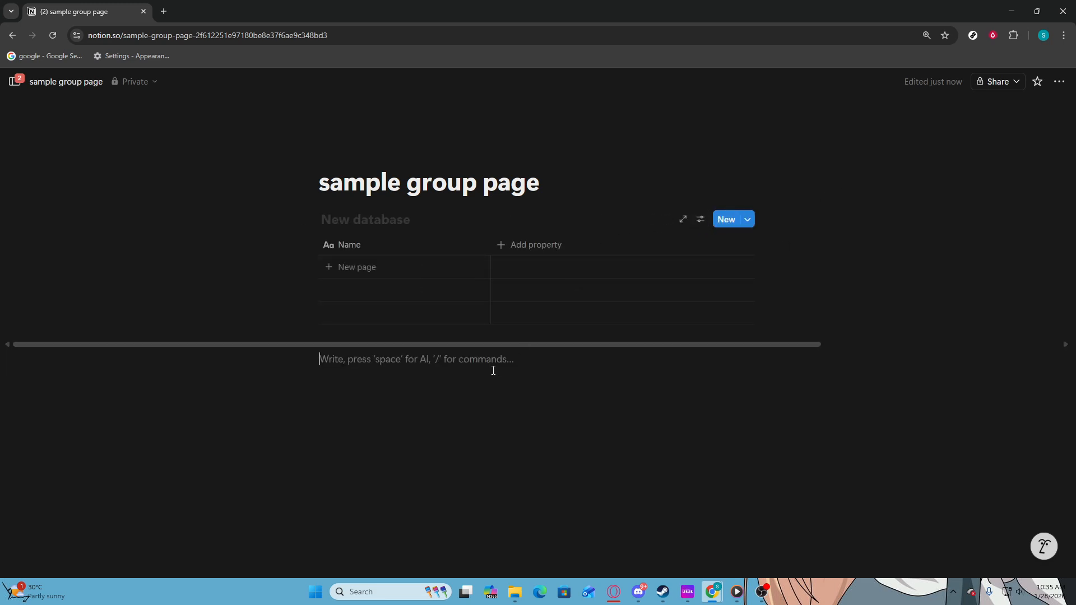
pyautogui.write('/dat')
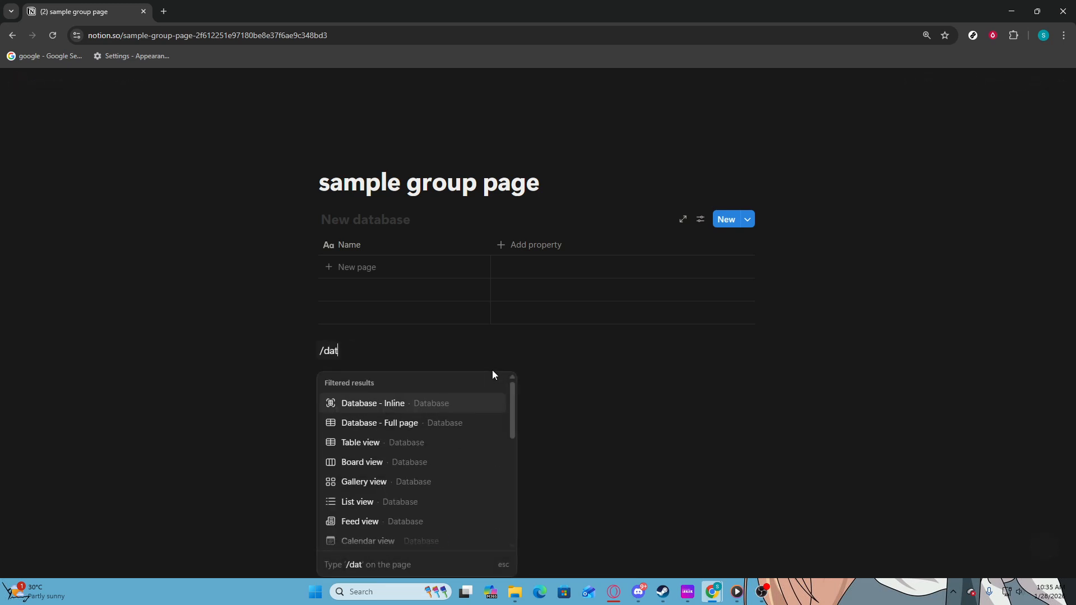
pyautogui.click(353, 405)
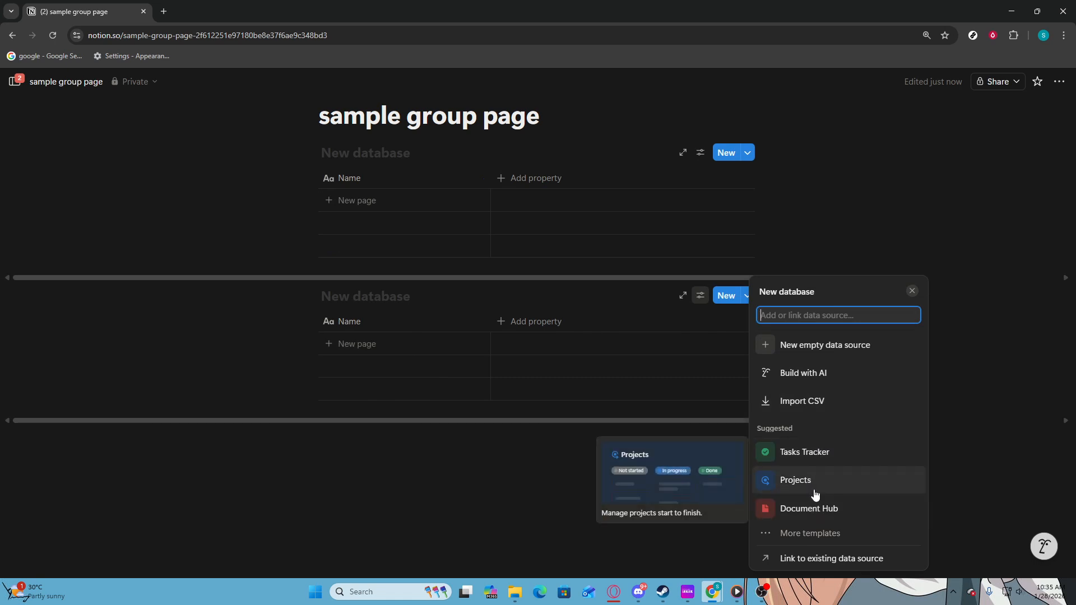
pyautogui.press('Return')
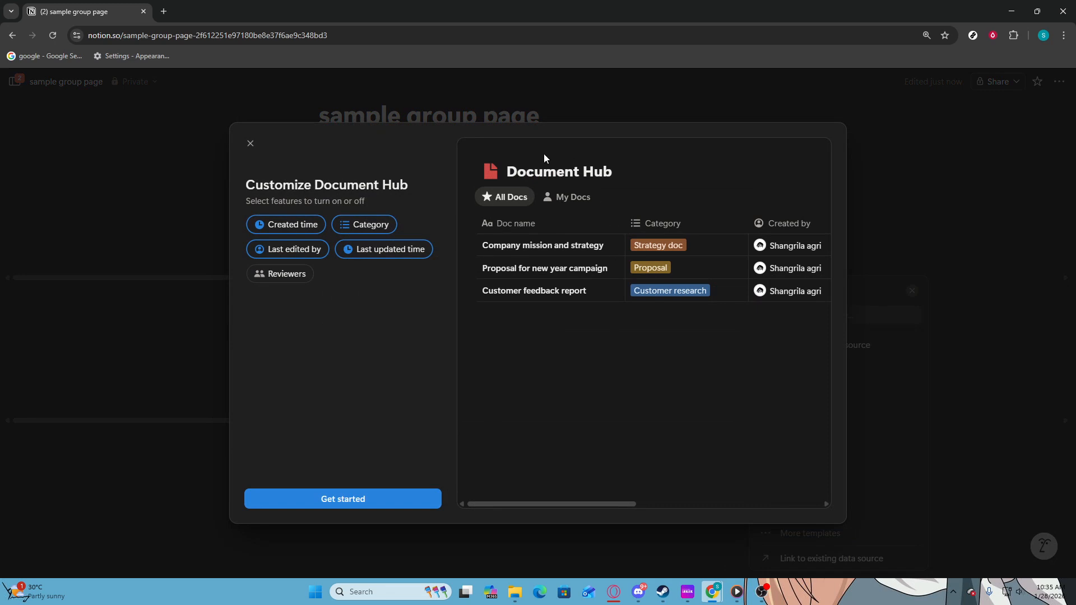
pyautogui.click(385, 507)
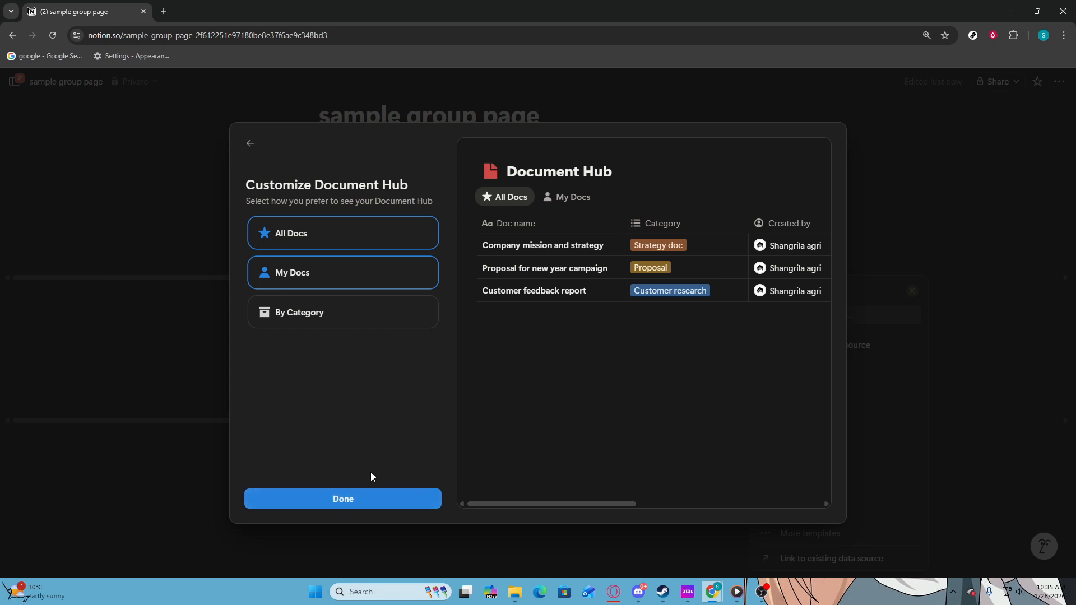
pyautogui.click(367, 501)
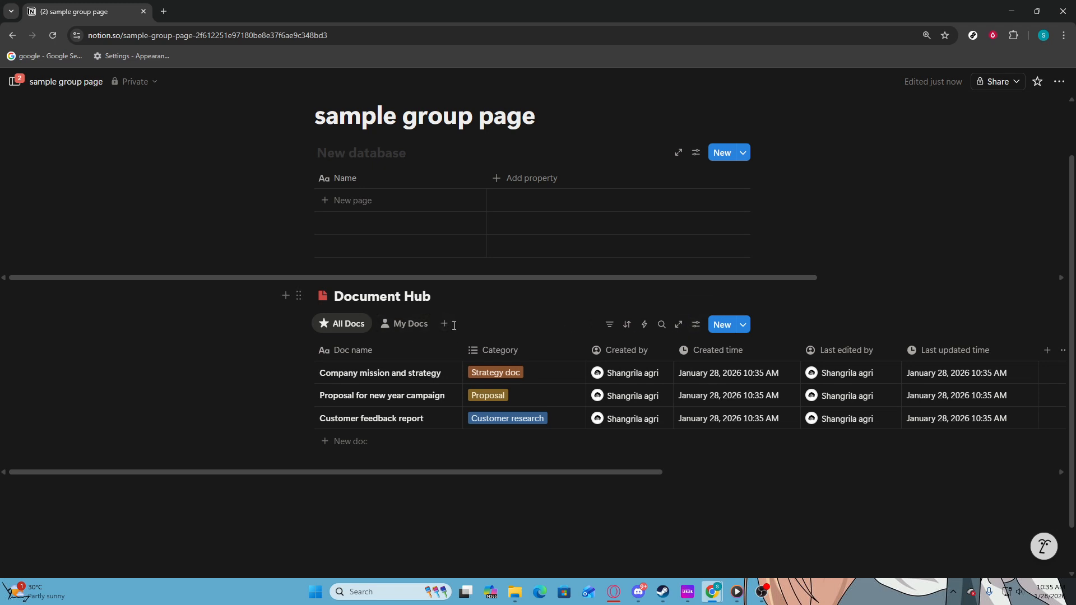
# - Add a Board view to the Document Hub database, leaving its default settings
pyautogui.click(445, 326)
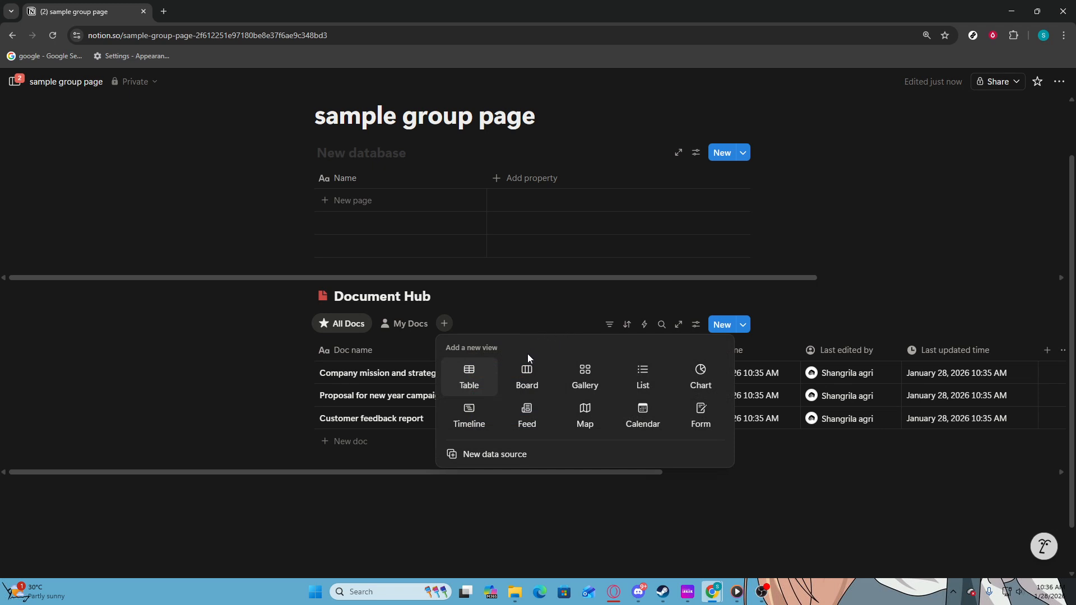
pyautogui.click(527, 375)
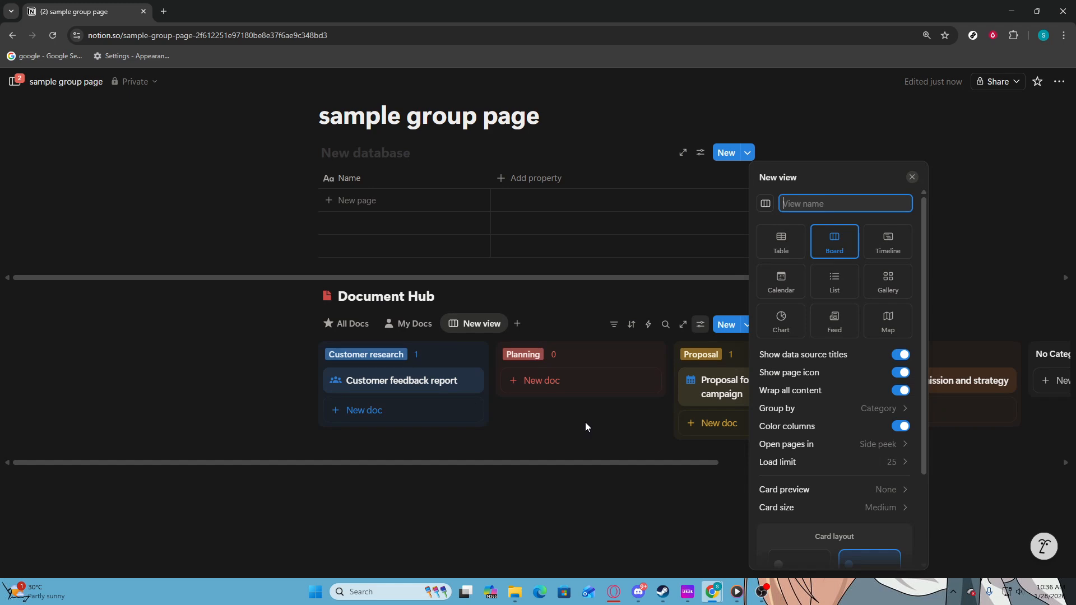
pyautogui.click(636, 422)
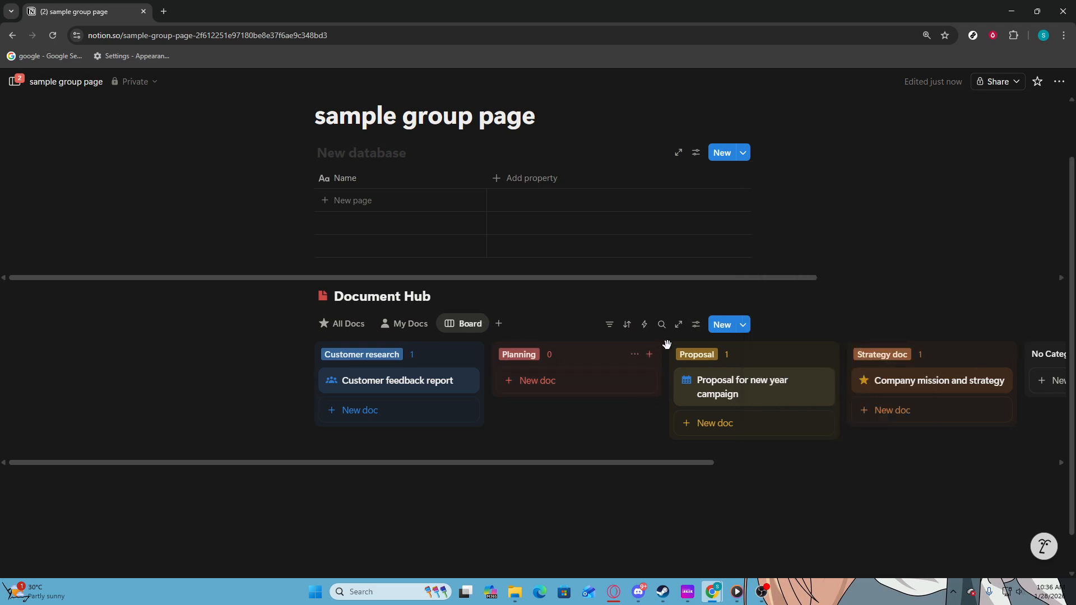
# - Group the Document Hub board by Doc name, and switch the grouping to Category
pyautogui.click(697, 327)
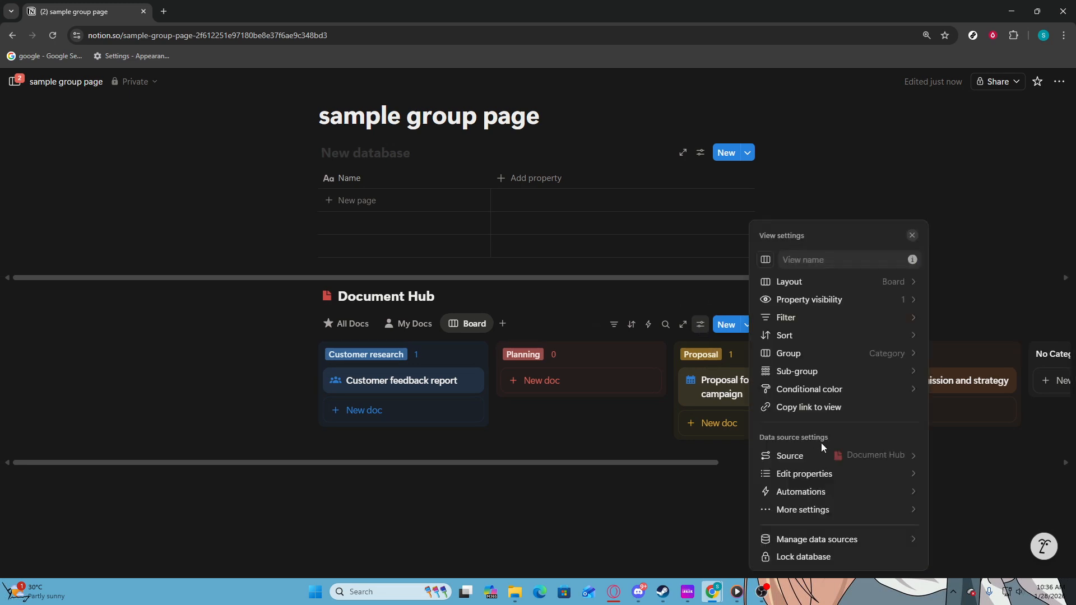
pyautogui.click(878, 354)
pyautogui.click(820, 363)
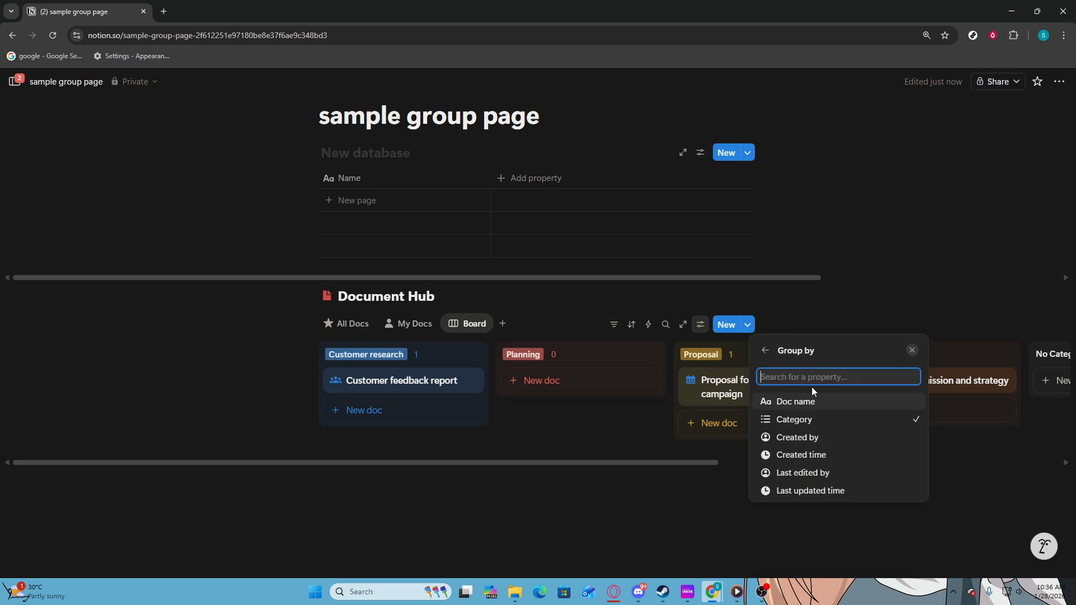
pyautogui.click(814, 405)
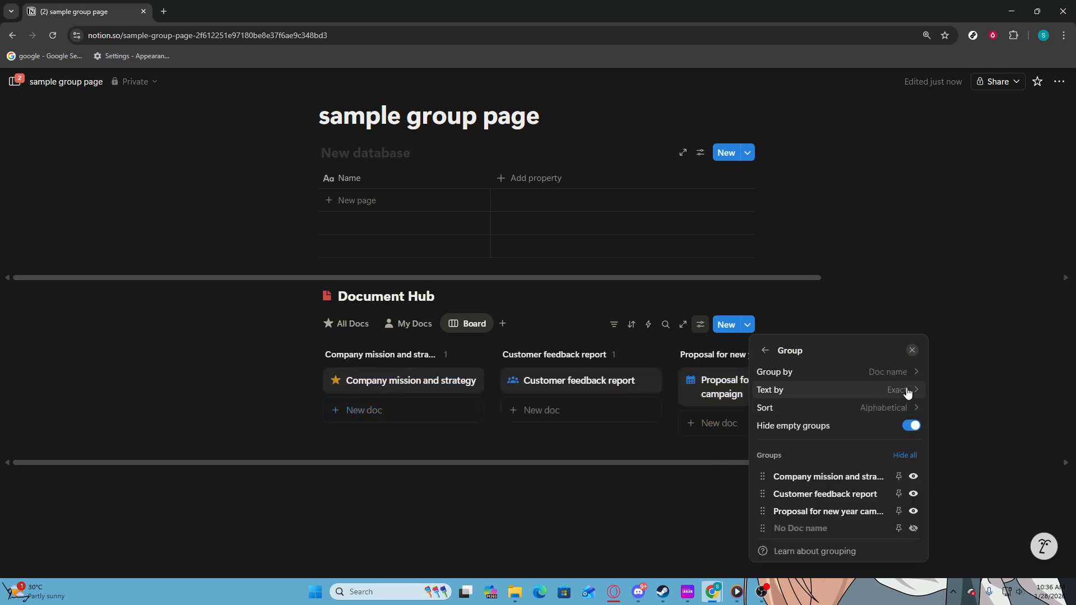
pyautogui.click(897, 373)
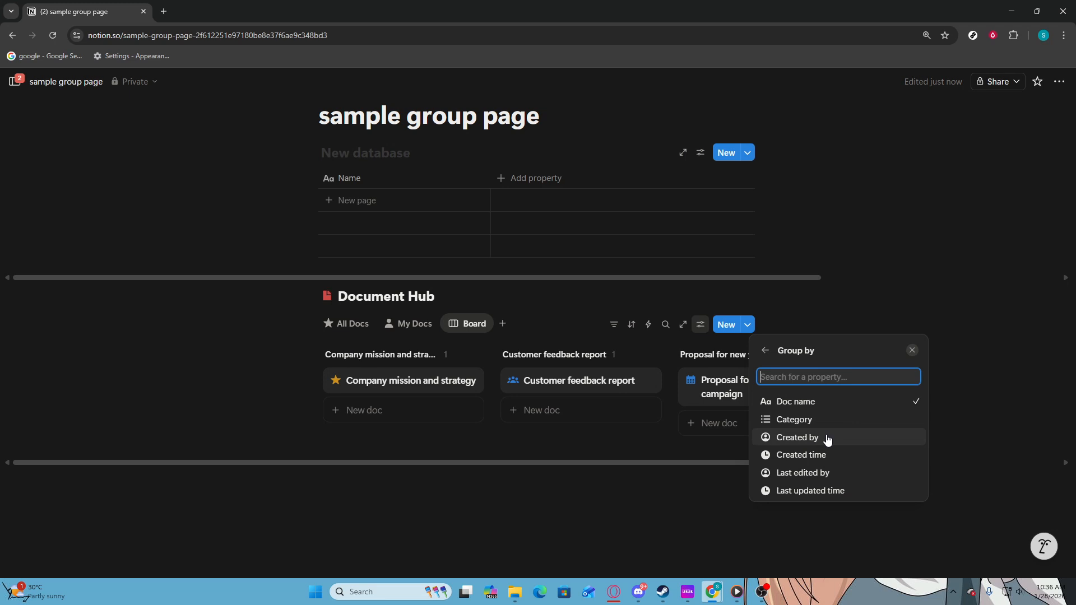
pyautogui.click(818, 420)
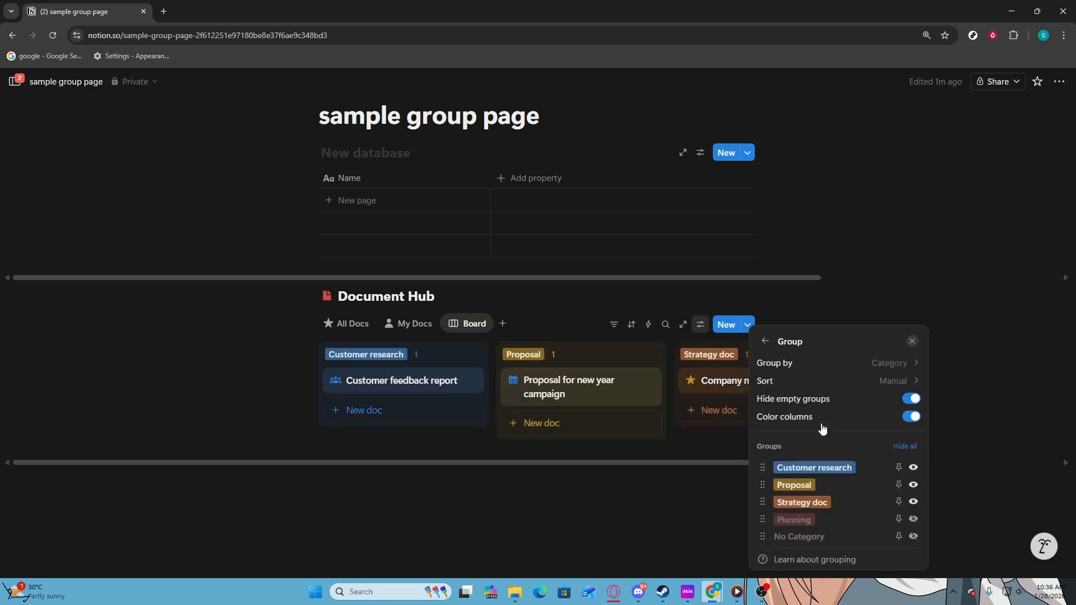
# - Try grouping the Document Hub board by Created by and by Created time
pyautogui.click(908, 364)
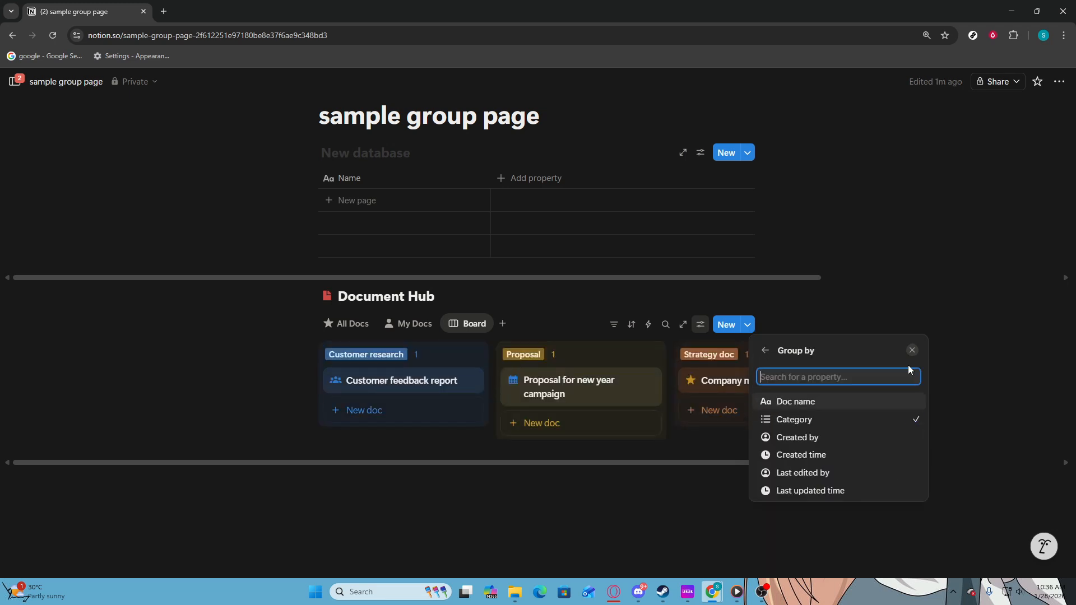
pyautogui.click(827, 441)
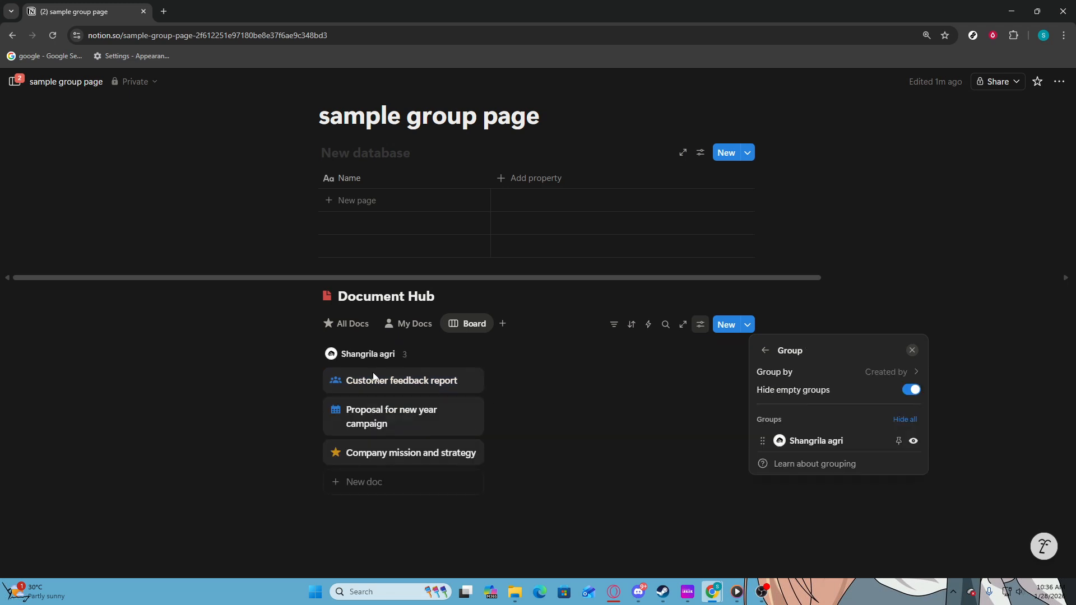
pyautogui.click(907, 381)
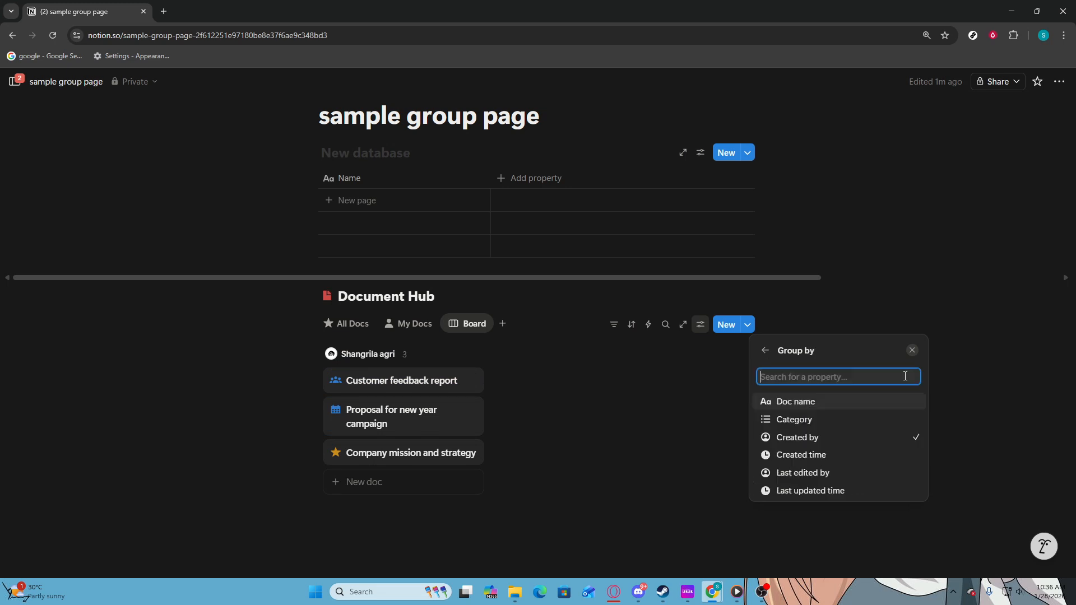
pyautogui.click(839, 455)
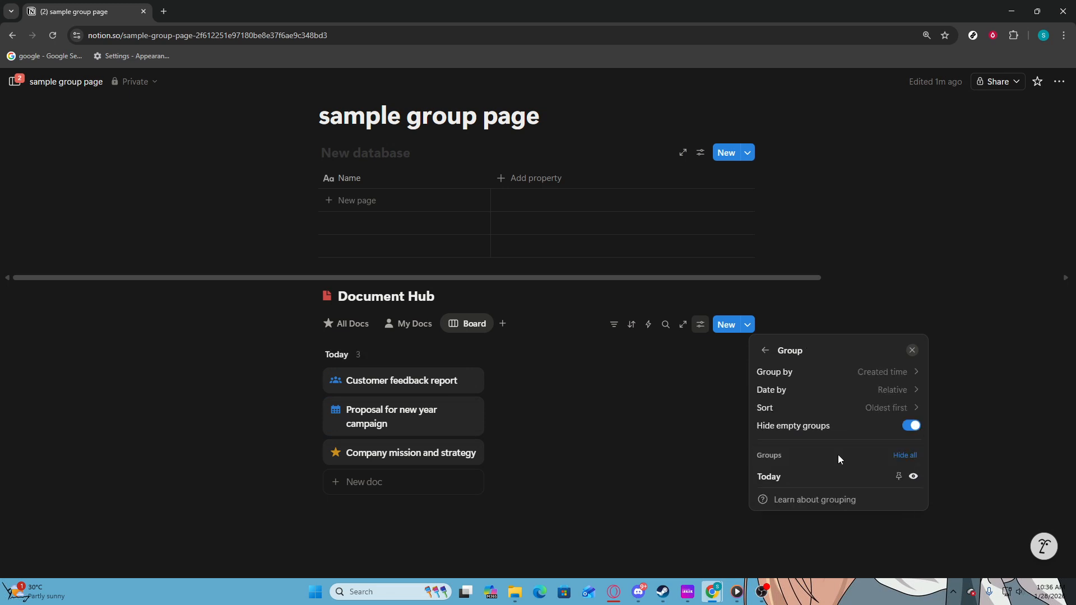
# - Try grouping the board by Last edited by, by Last updated time, and by Last edited by again
pyautogui.click(897, 376)
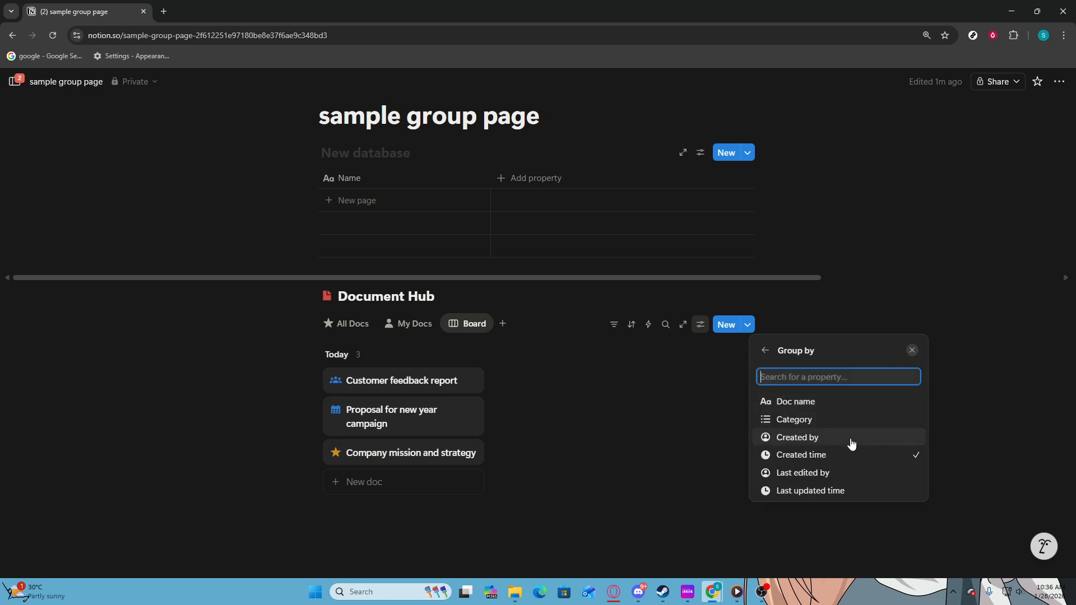
pyautogui.click(842, 474)
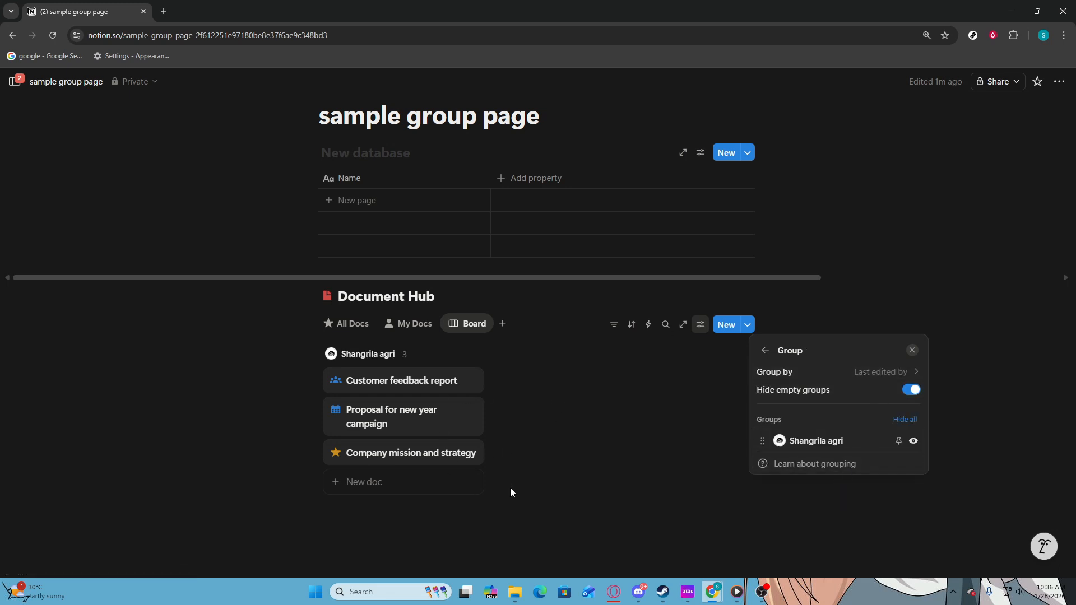
pyautogui.click(882, 371)
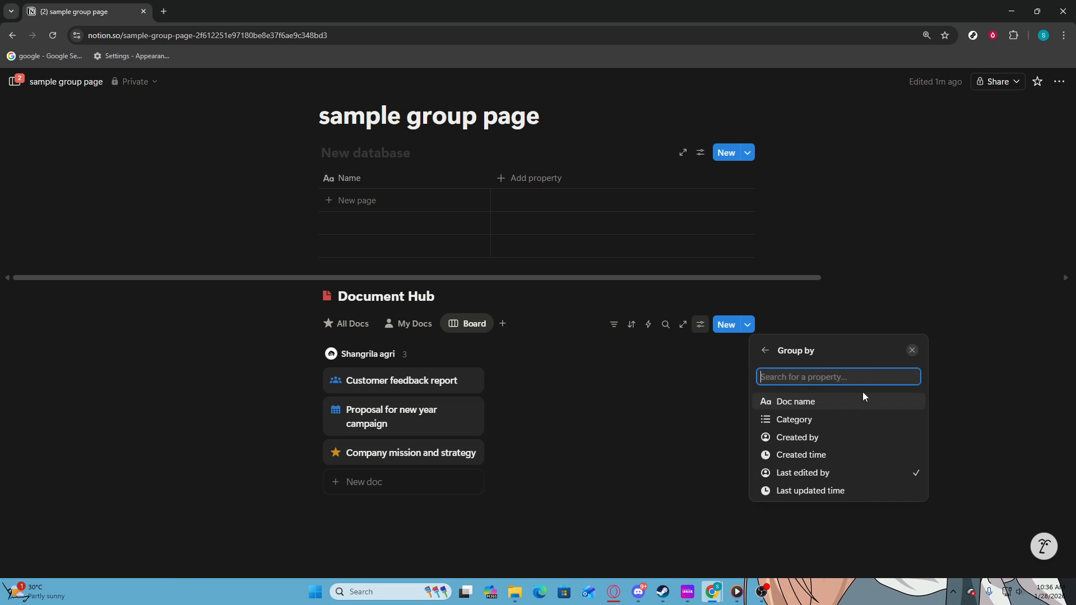
pyautogui.click(846, 493)
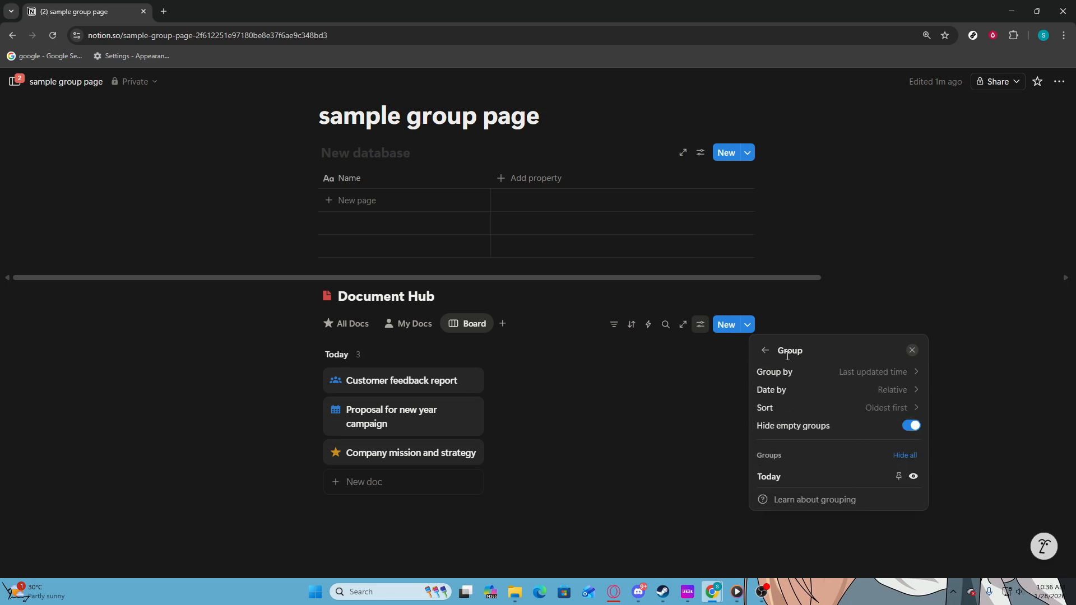
pyautogui.click(843, 372)
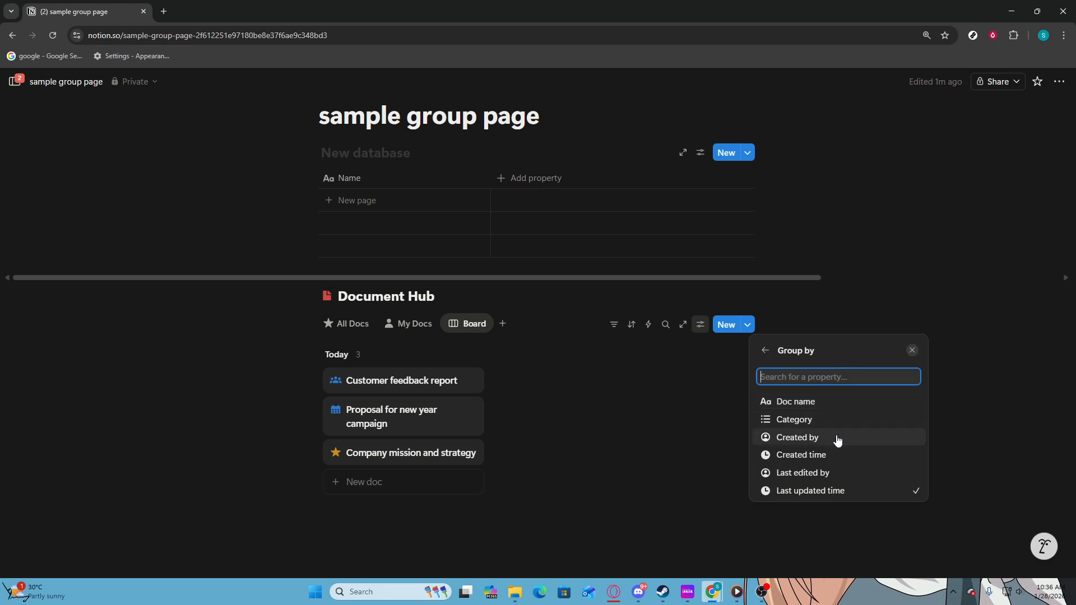
pyautogui.click(842, 474)
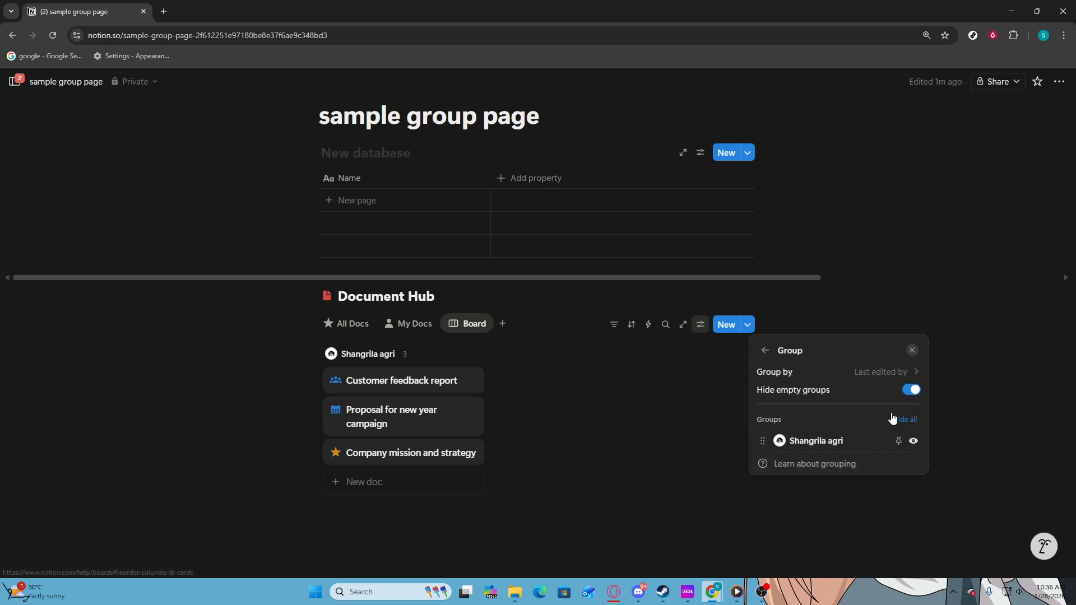
# - Set the Document Hub board's grouping back to Category and close the view settings
pyautogui.click(896, 372)
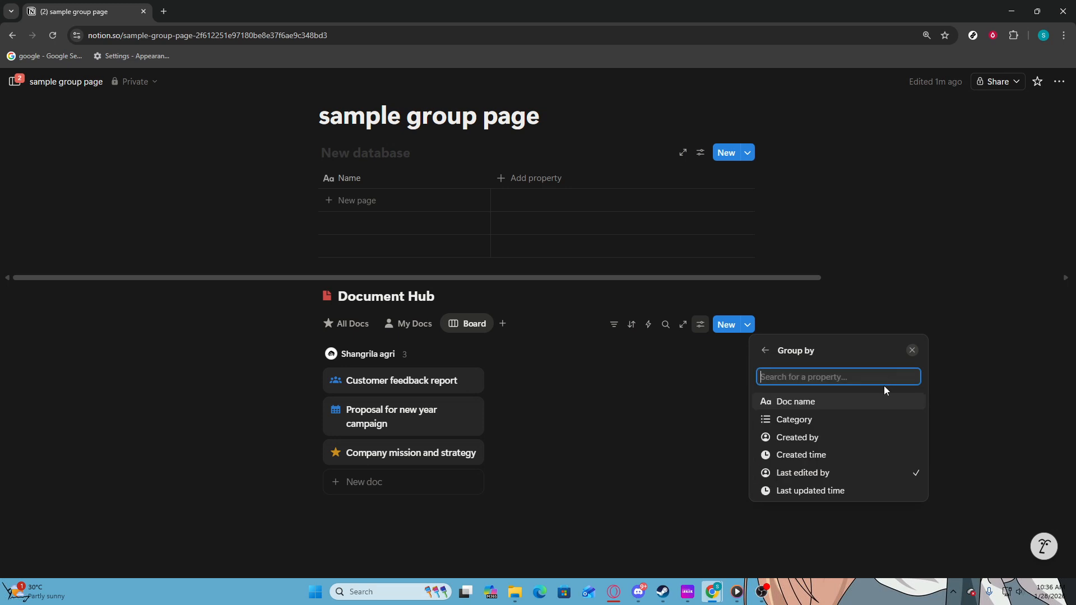
pyautogui.click(808, 420)
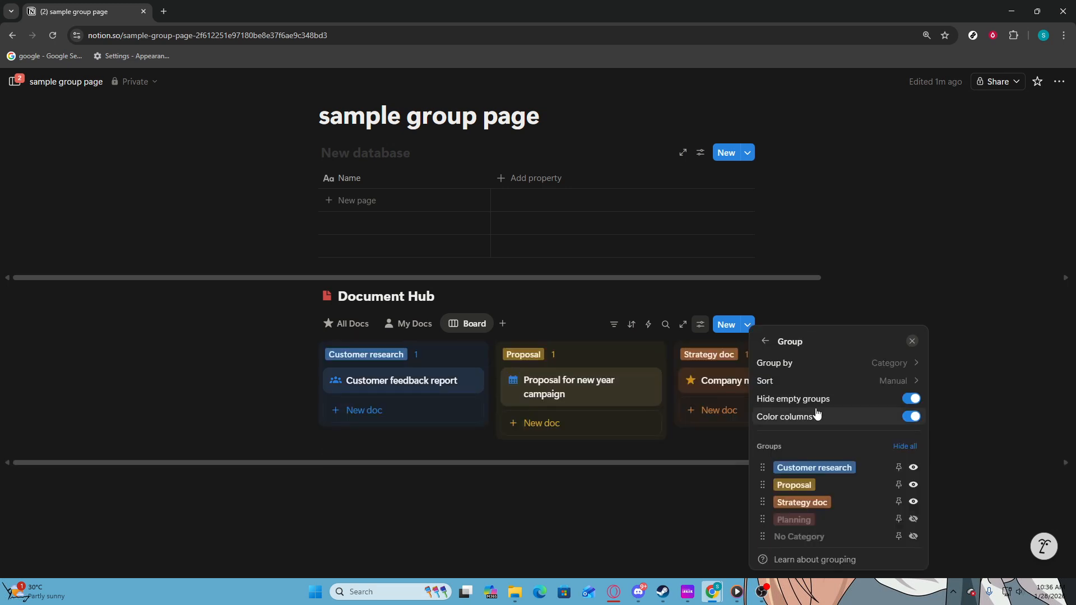
pyautogui.click(242, 357)
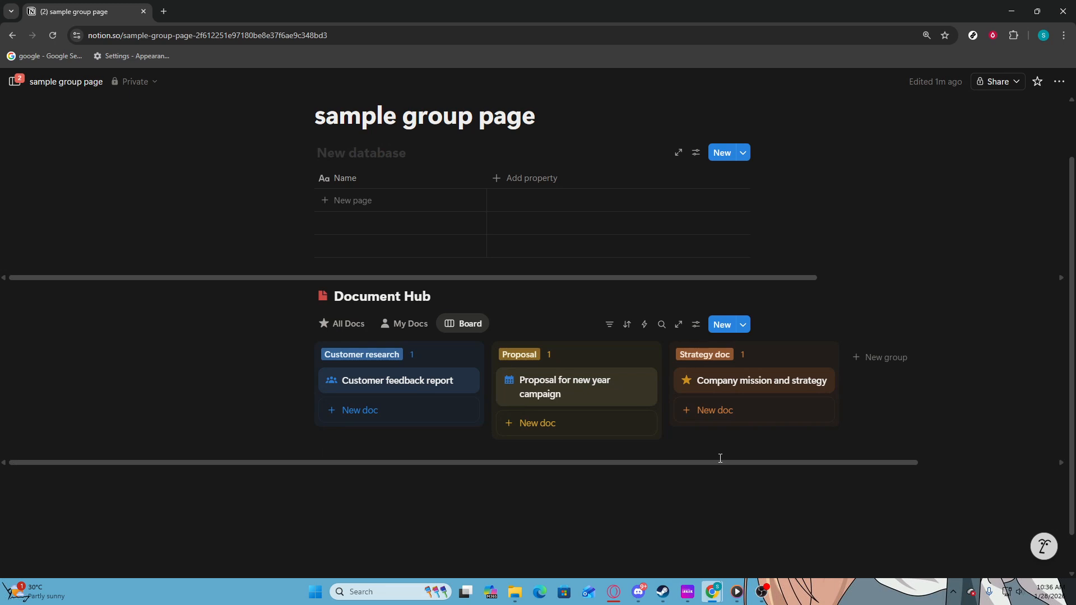